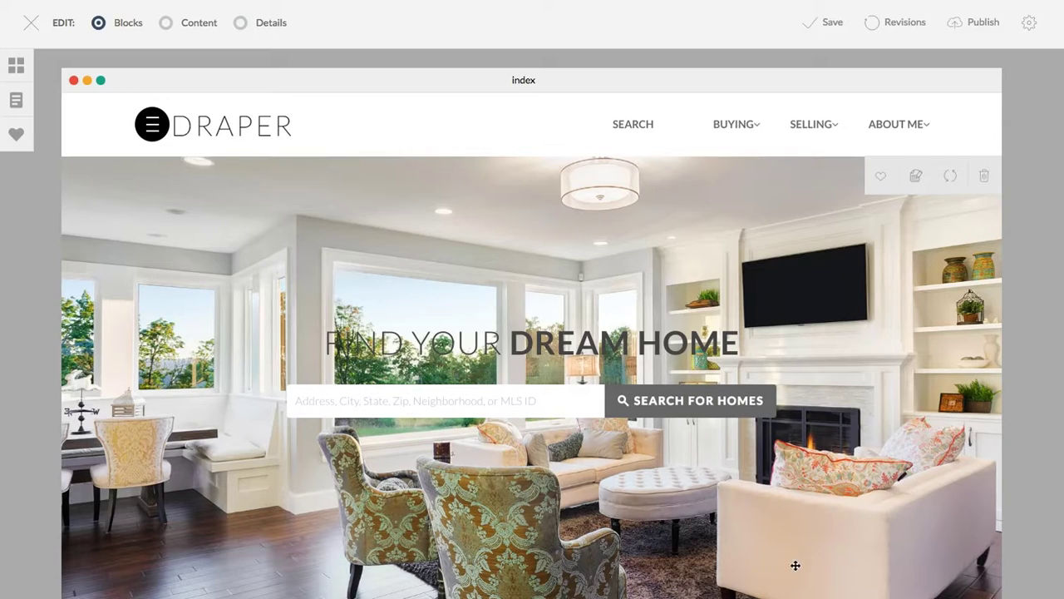
Look over the index page from its header down to the Featured Home section.
scroll(656, 475, down, 2)
scroll(656, 475, up, 2)
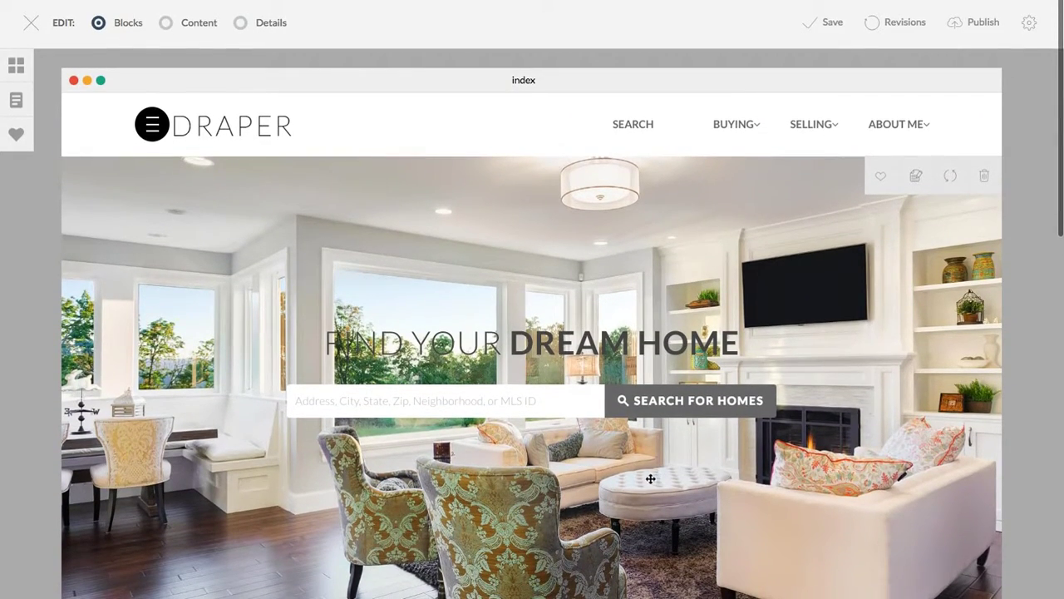
scroll(283, 173, down, 6)
scroll(283, 173, up, 1)
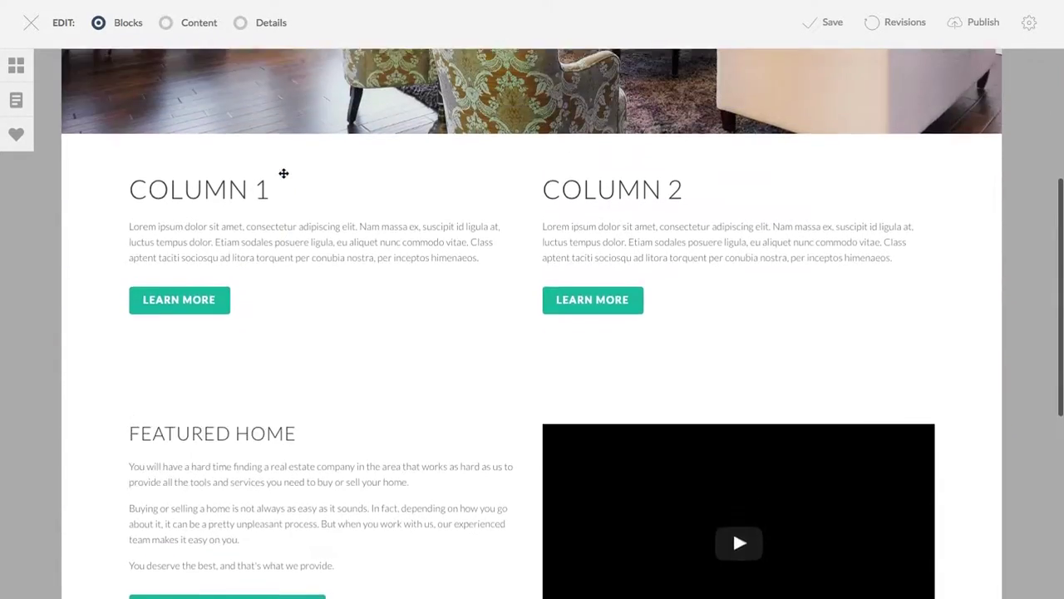
scroll(283, 173, up, 7)
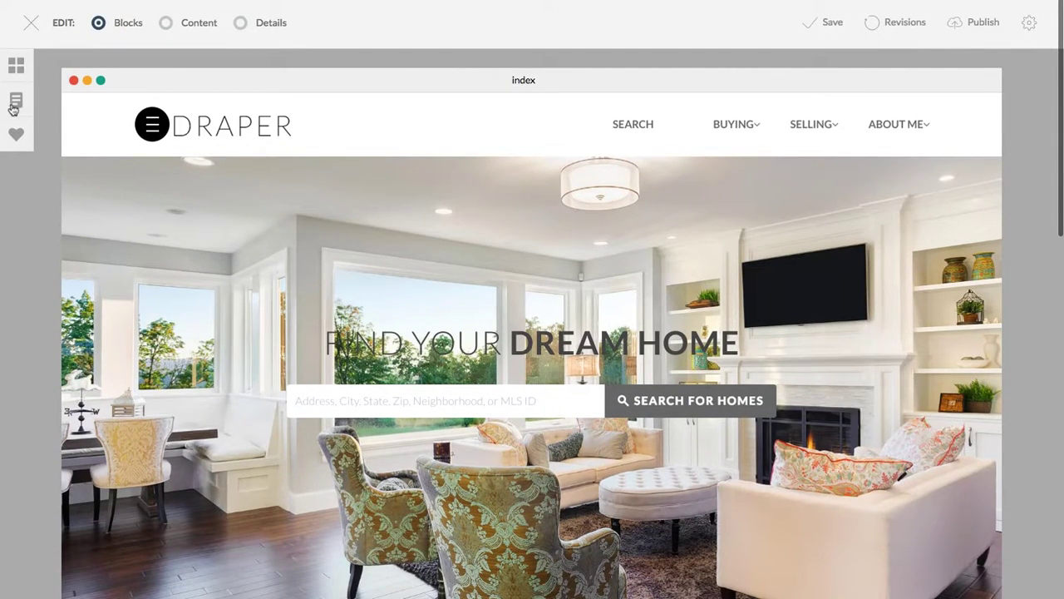
Look through the site's existing Buying and Selling pages, from Buying A Home to Home Value, ending on Selling Your Home.
click(18, 103)
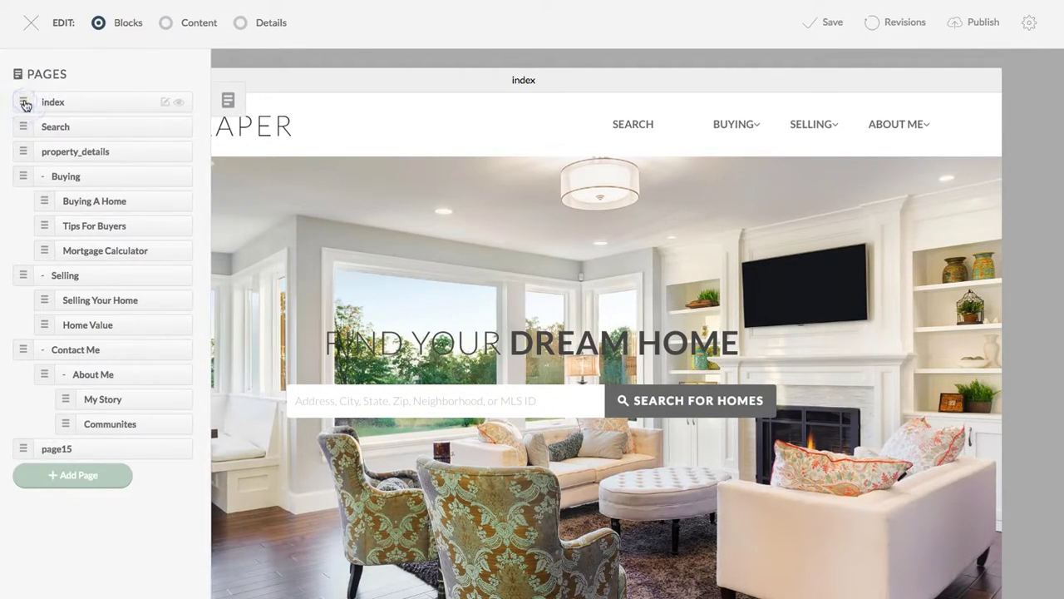
click(90, 200)
click(86, 225)
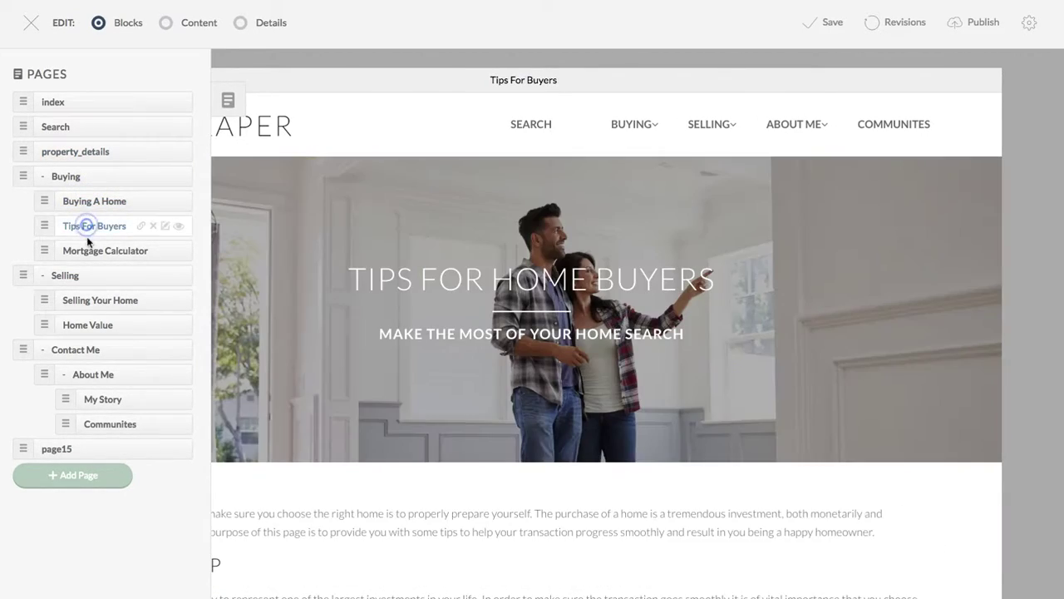
click(94, 250)
click(93, 301)
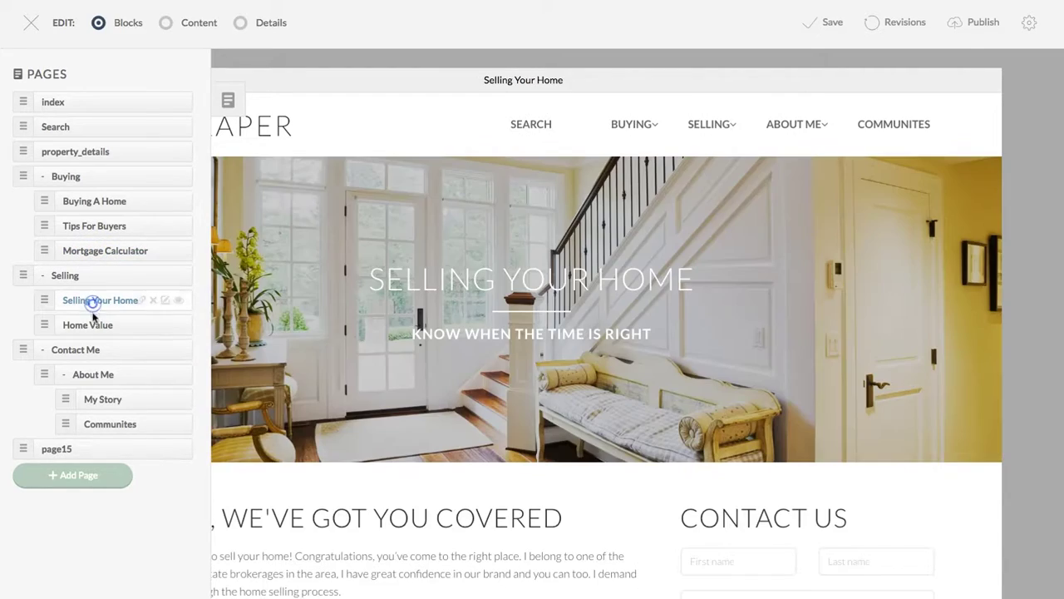
click(92, 323)
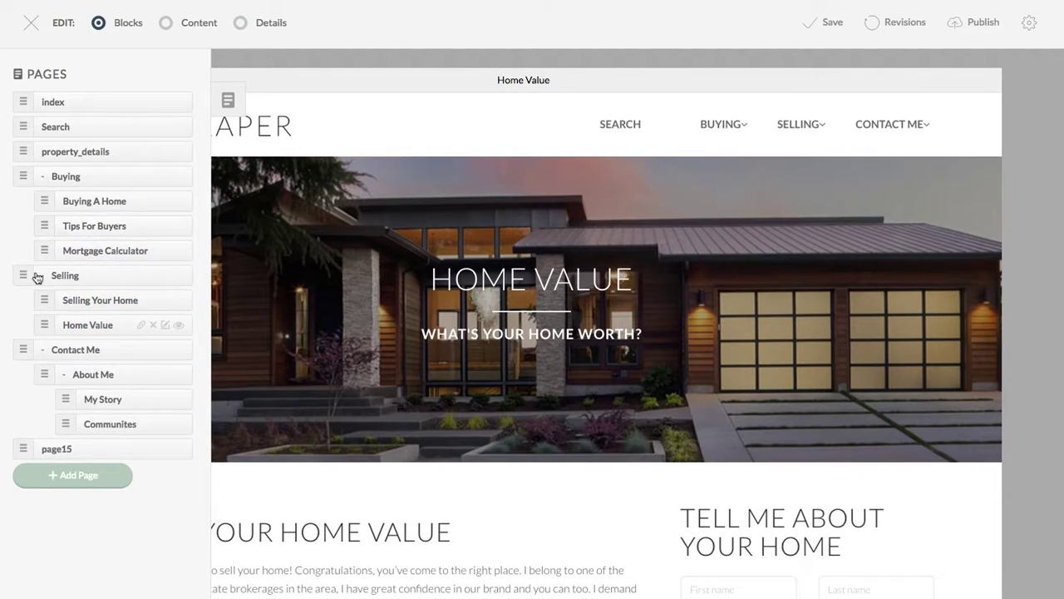
click(68, 278)
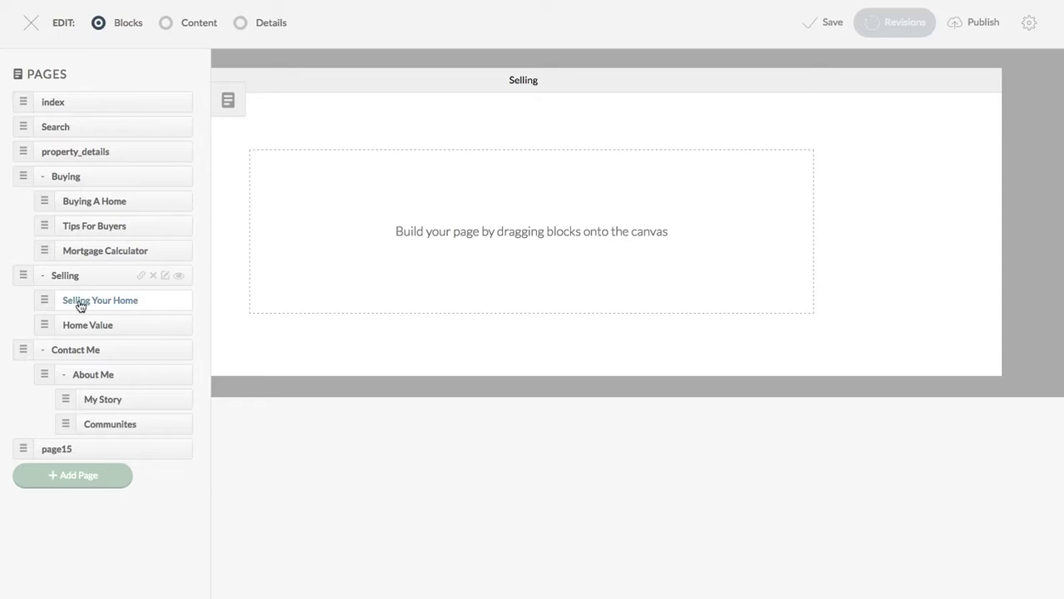
click(78, 302)
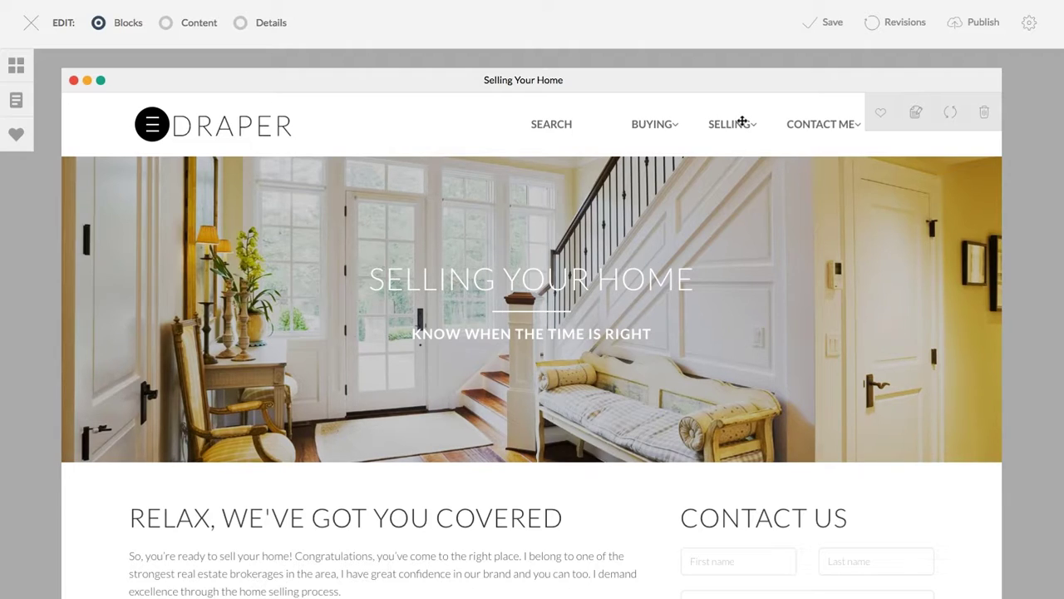
Add a new page to the site.
click(16, 99)
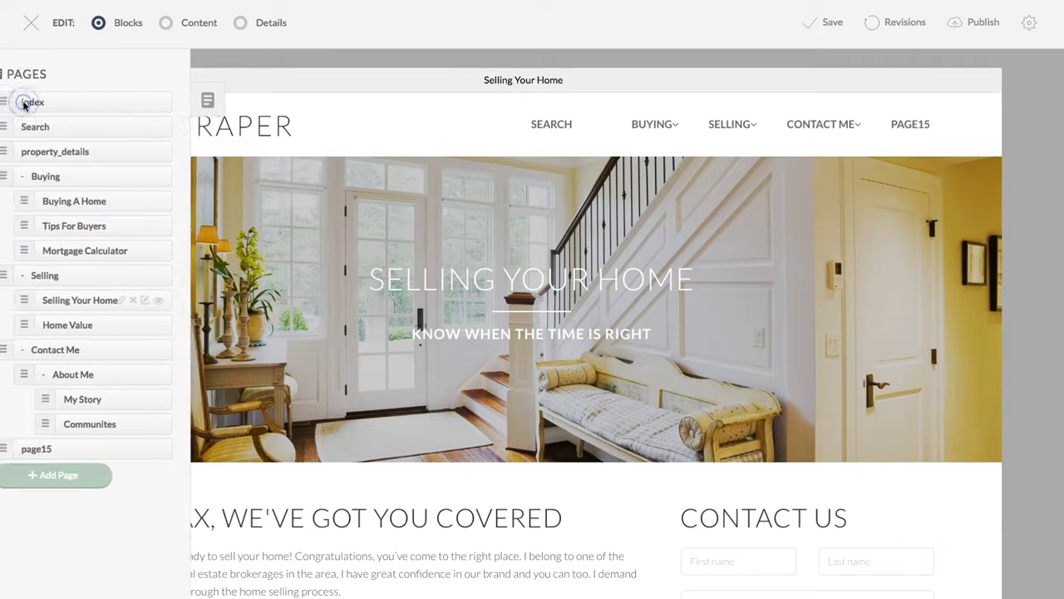
click(81, 482)
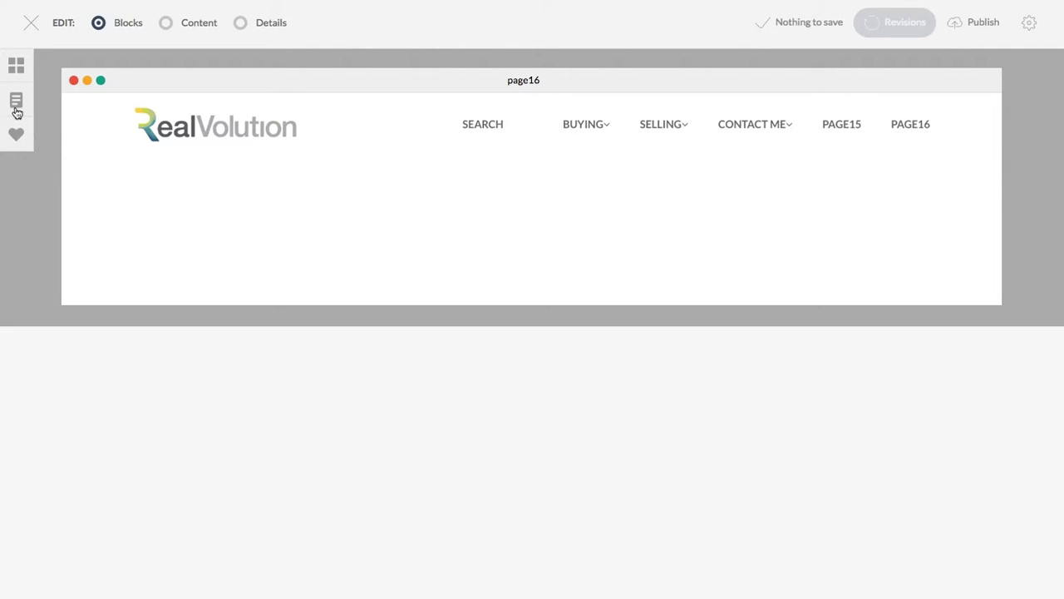
Replace the header logo on the new page with the Draper logo, logo_draper1.png, from the image library.
click(240, 22)
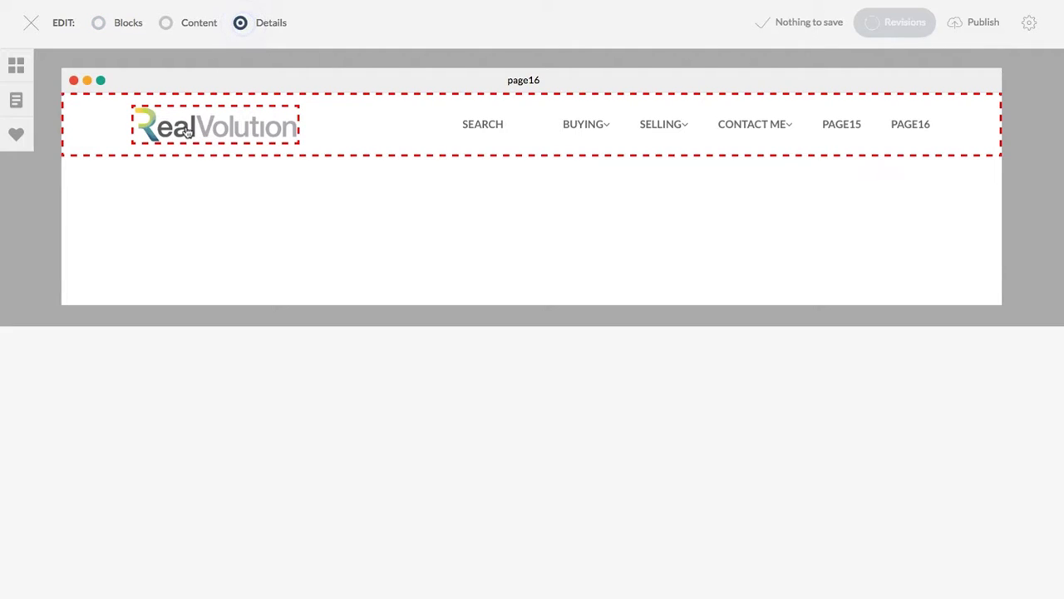
click(191, 133)
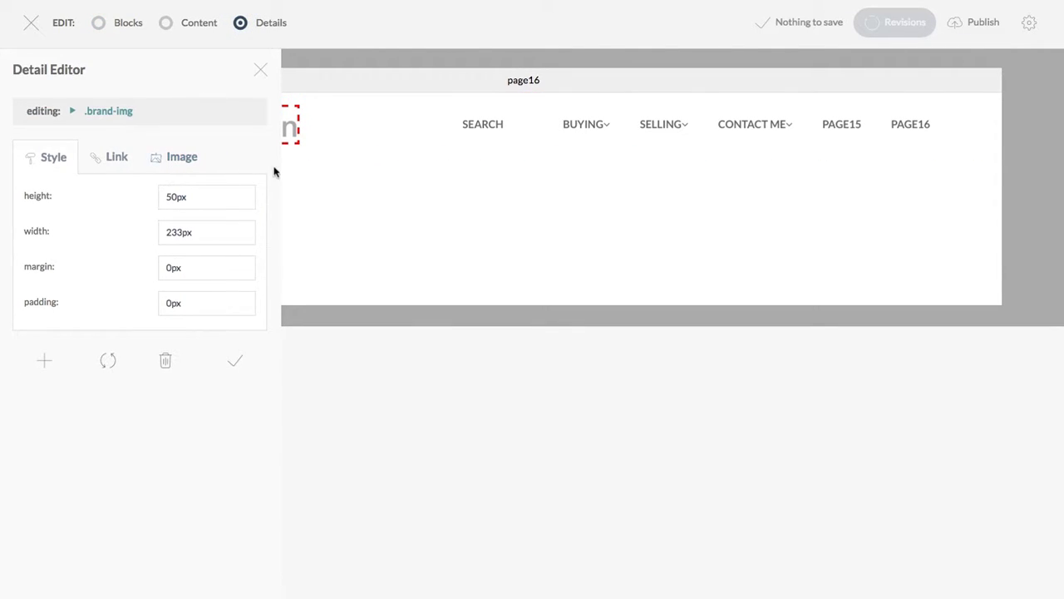
click(183, 160)
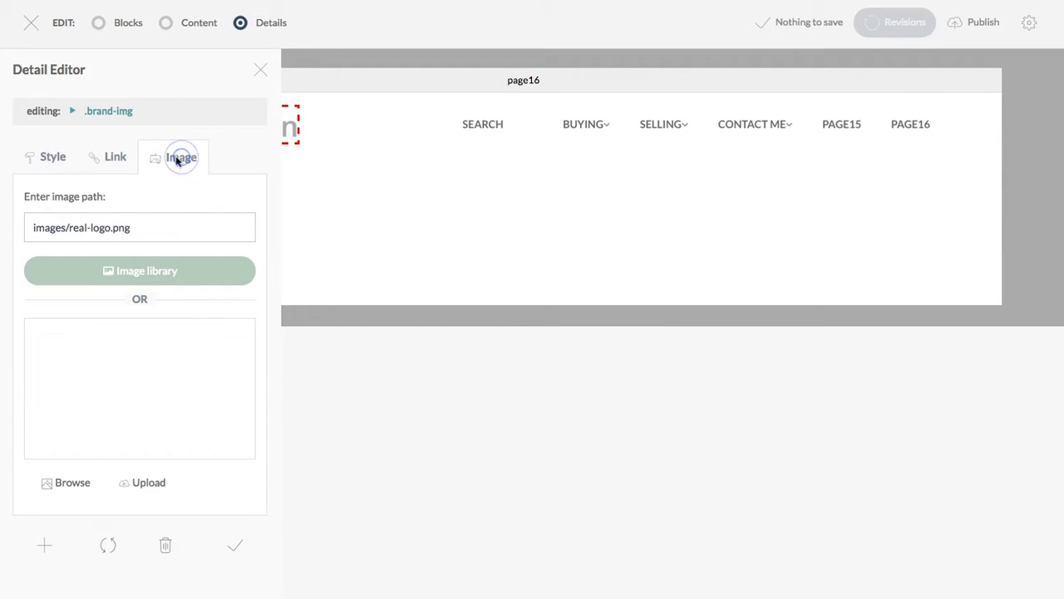
click(149, 275)
scroll(504, 344, down, 4)
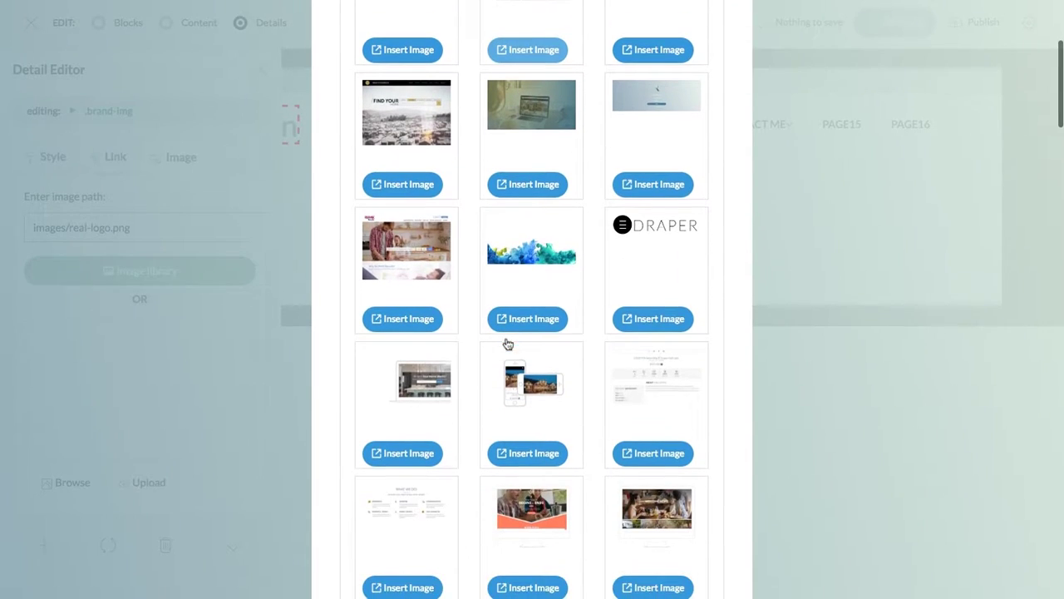
click(665, 322)
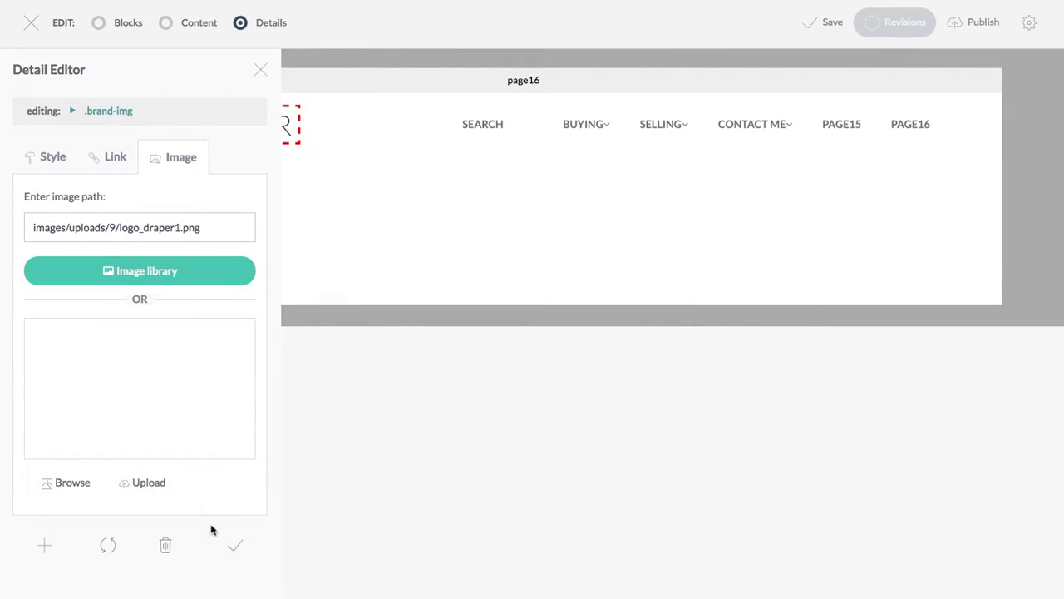
click(238, 548)
click(253, 70)
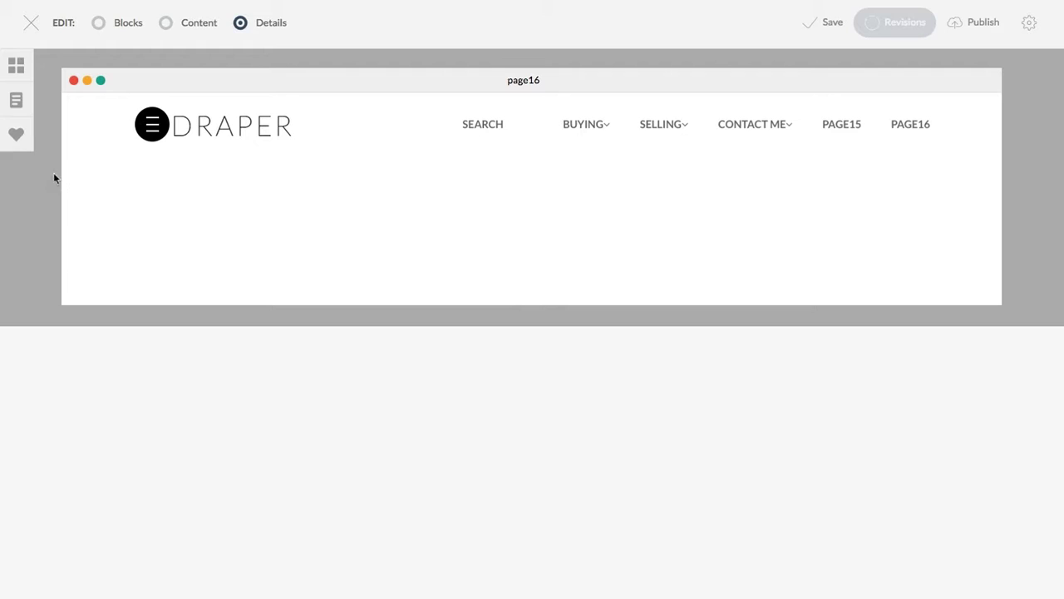
Rename page16 as Home Loans.
click(20, 101)
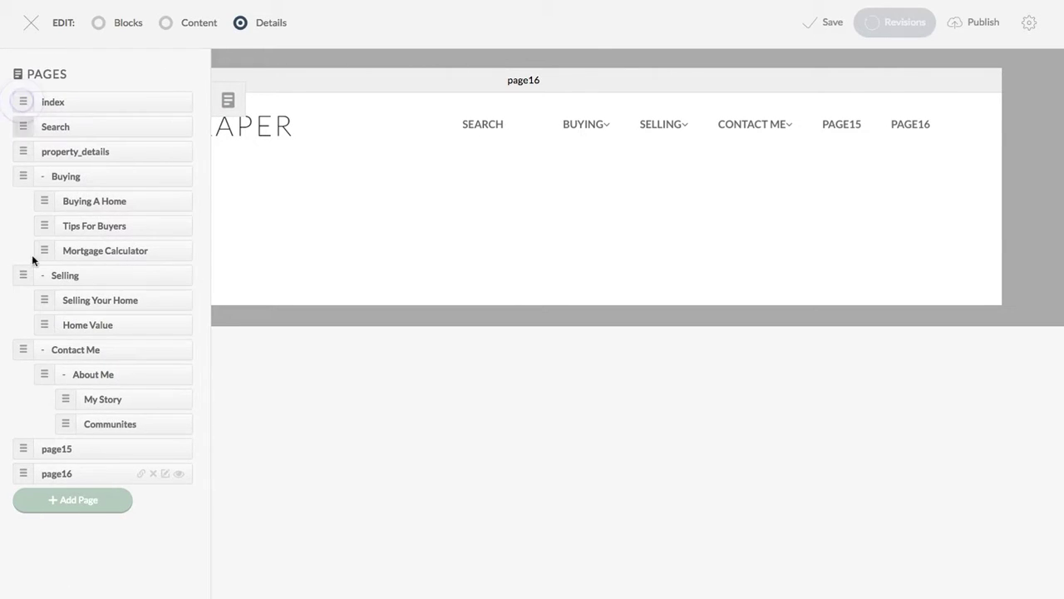
click(17, 101)
click(166, 478)
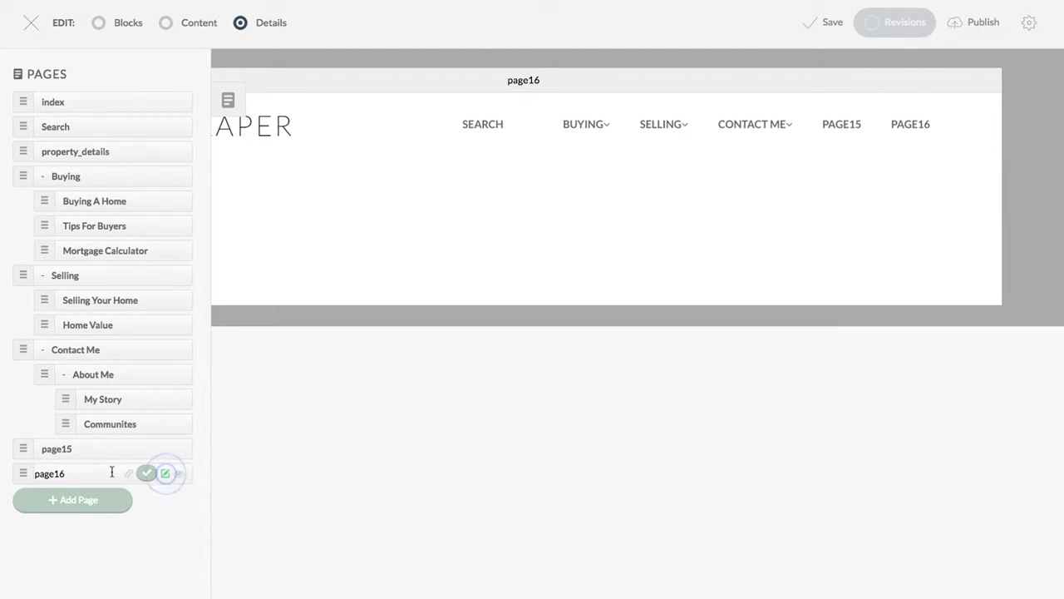
drag(93, 473, 22, 473)
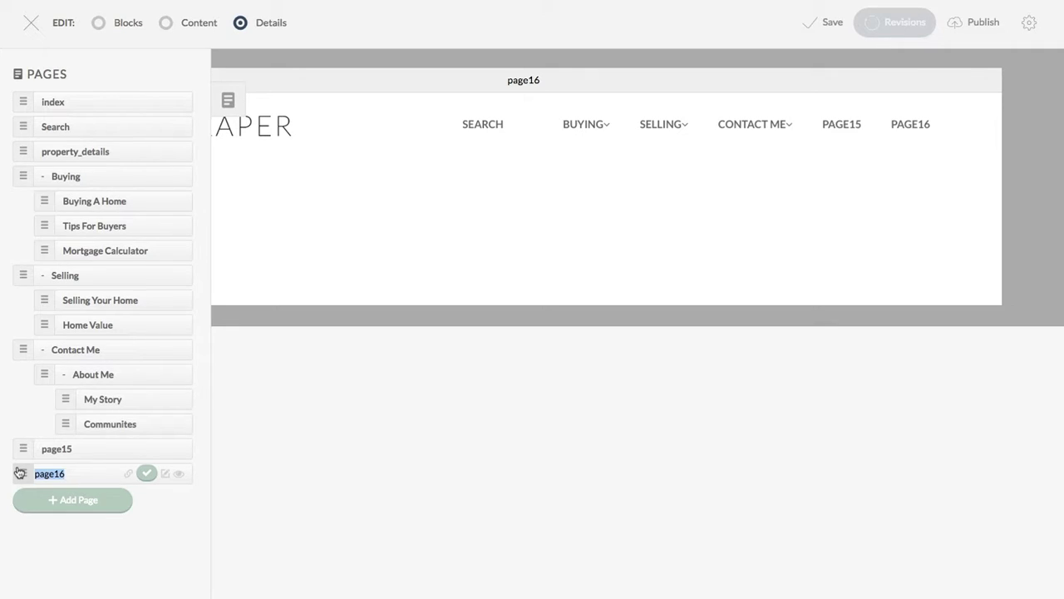
key(BackSpace)
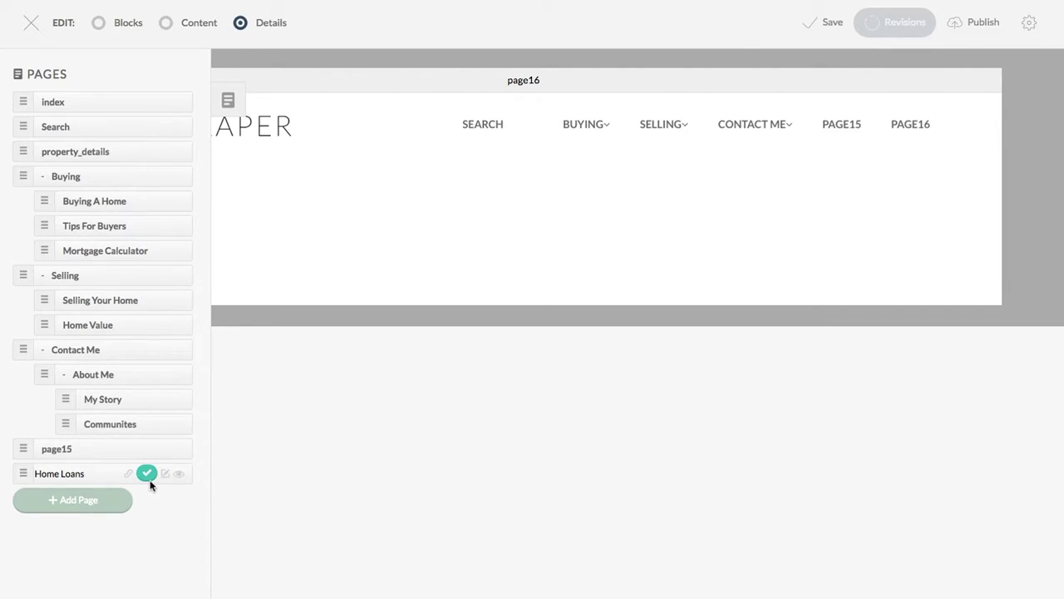
click(341, 363)
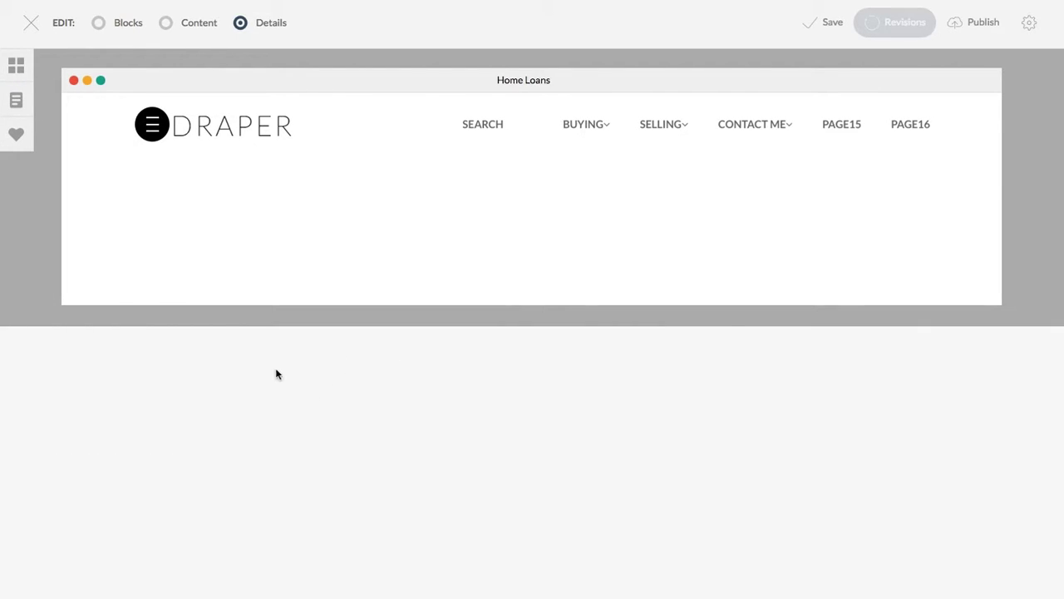
Check the Home Loans page's current link and leave it as it is.
click(16, 103)
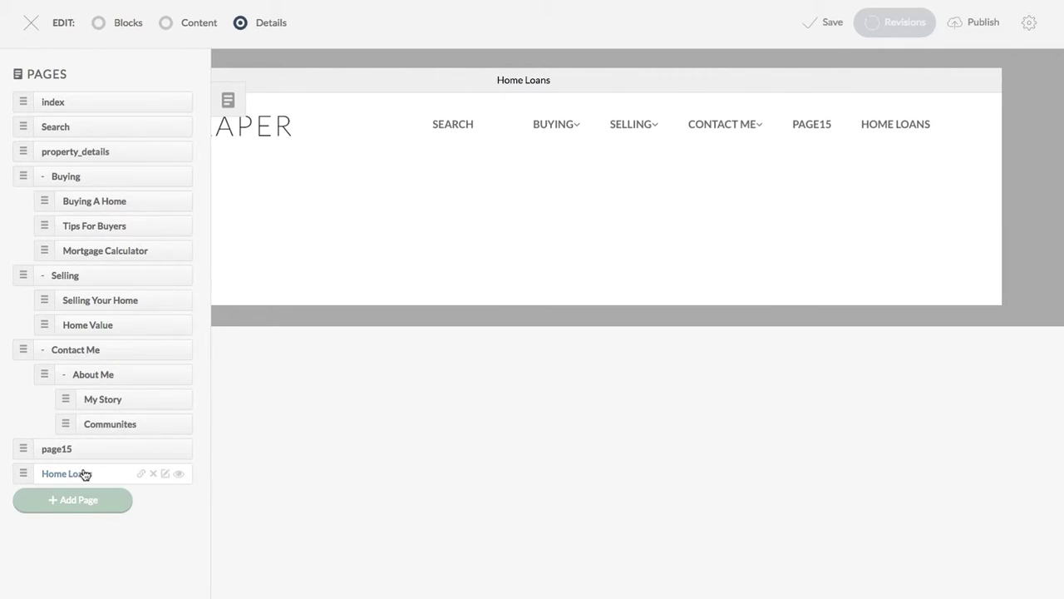
click(141, 475)
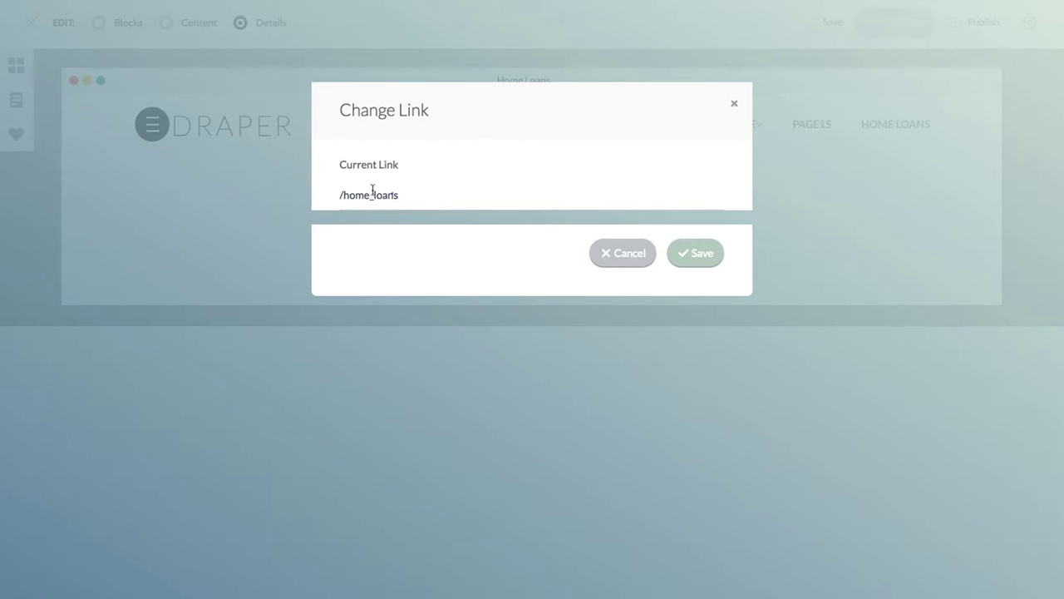
drag(401, 194, 321, 188)
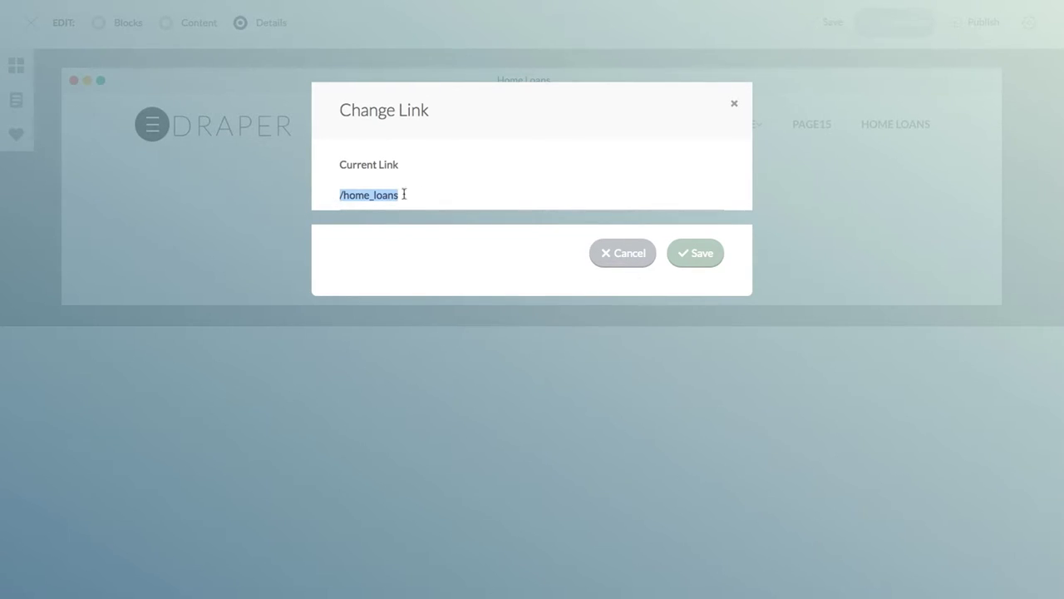
click(630, 253)
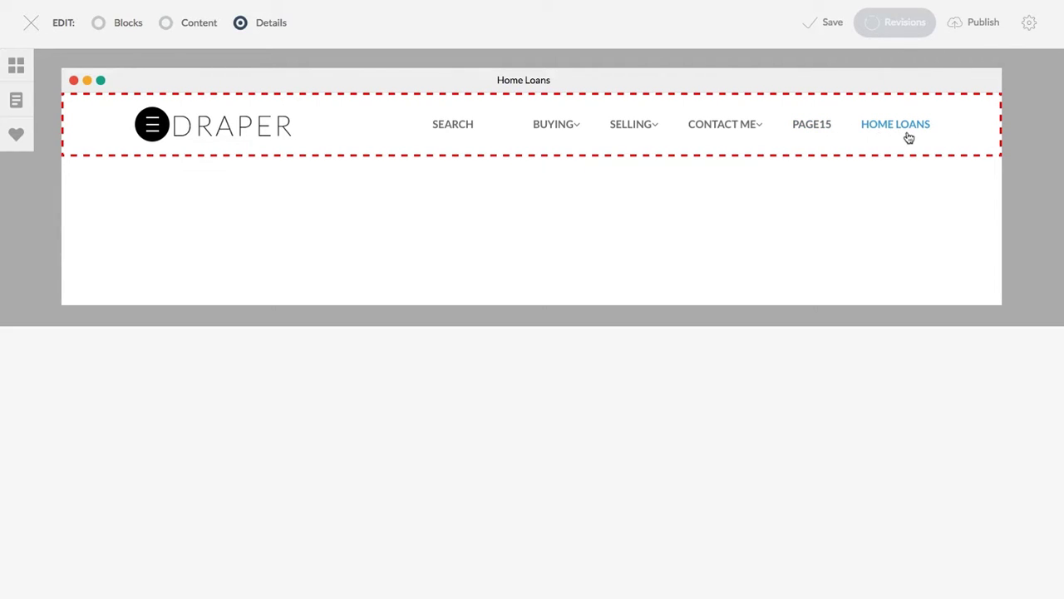
Nest the Home Loans page under Buying after Mortgage Calculator, and move My Story directly under Contact Me.
click(14, 100)
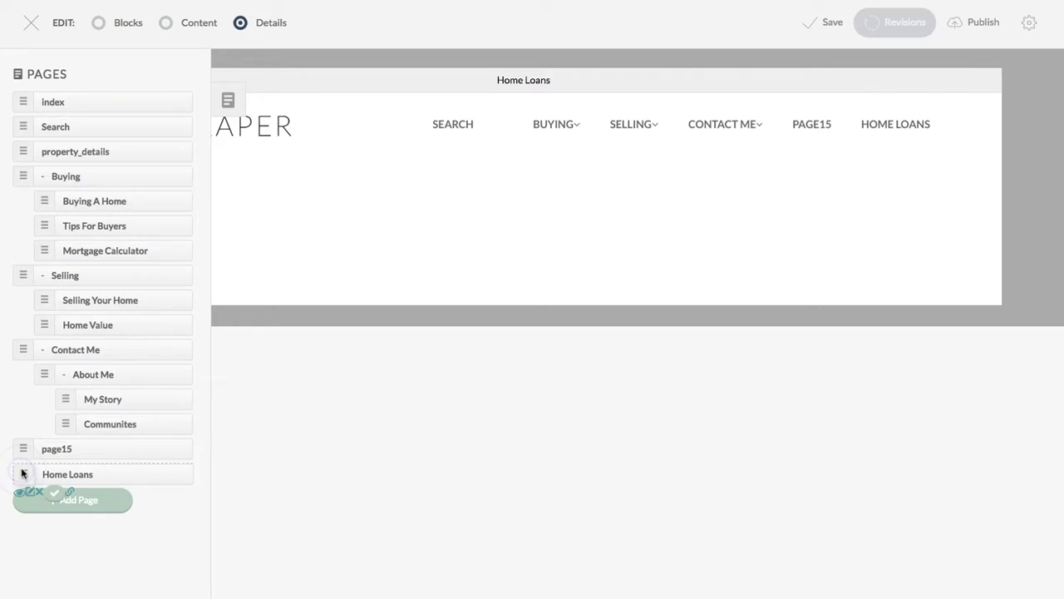
drag(22, 473, 57, 286)
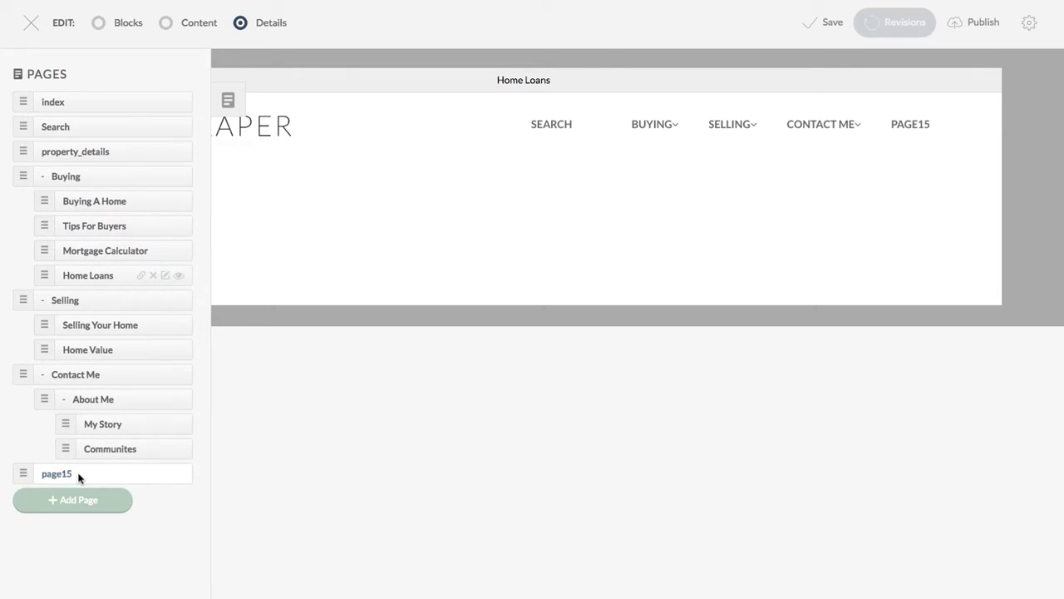
drag(72, 432, 53, 439)
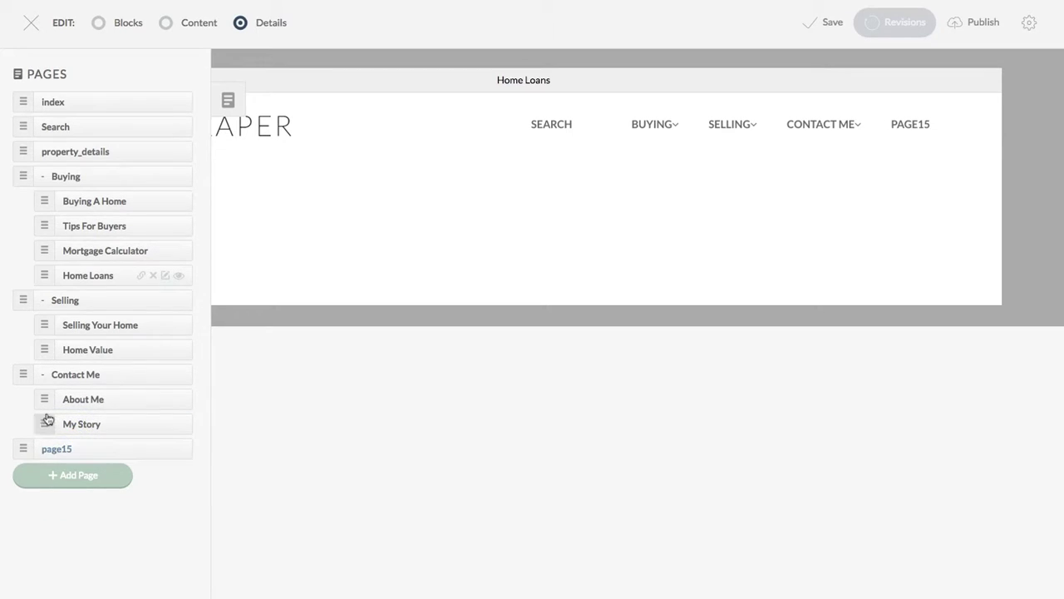
Delete the entire page15 from the site.
click(96, 452)
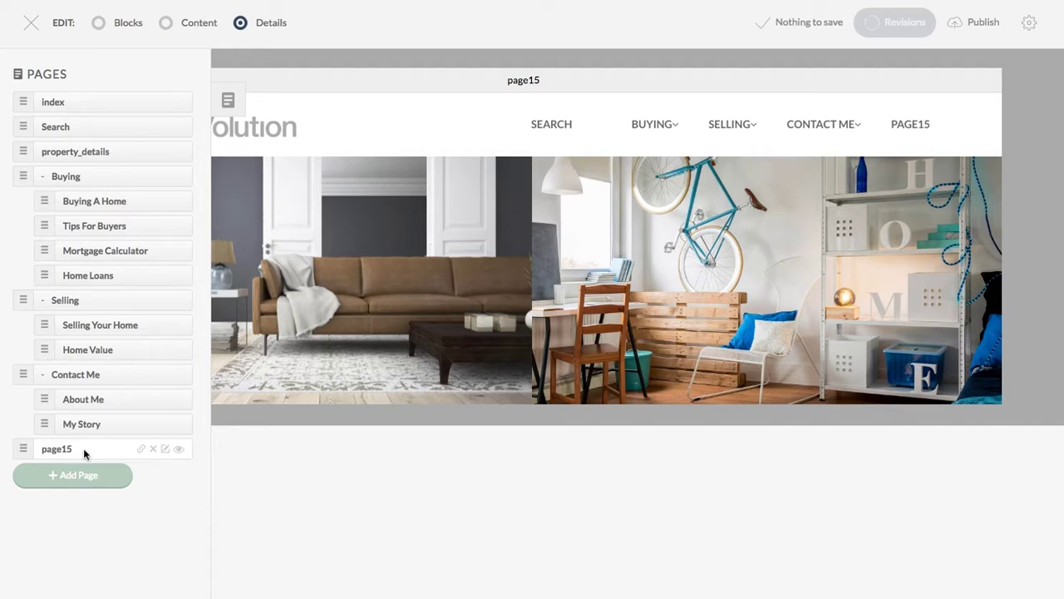
click(153, 450)
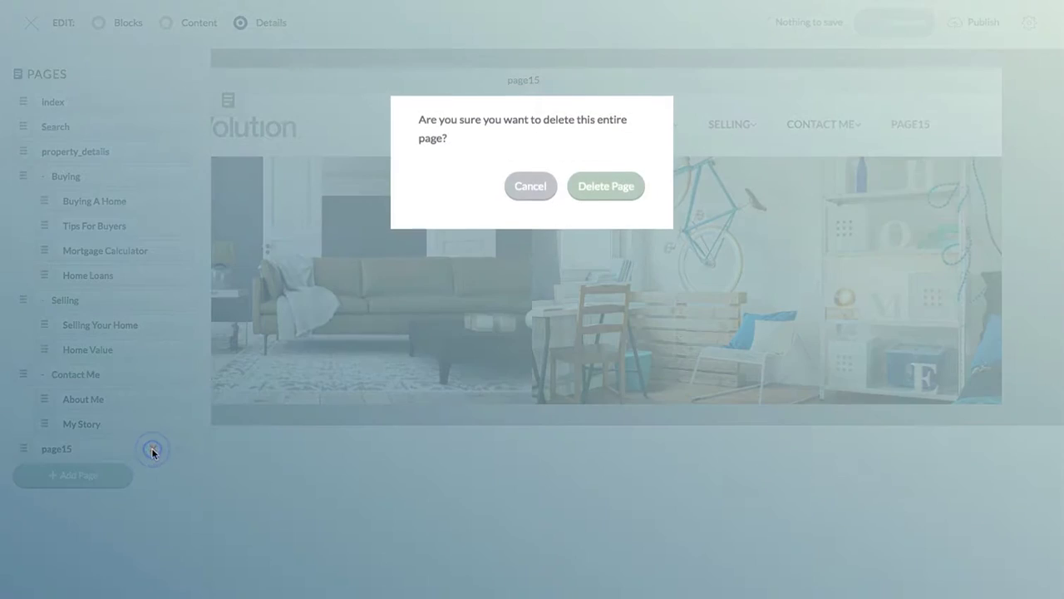
click(613, 190)
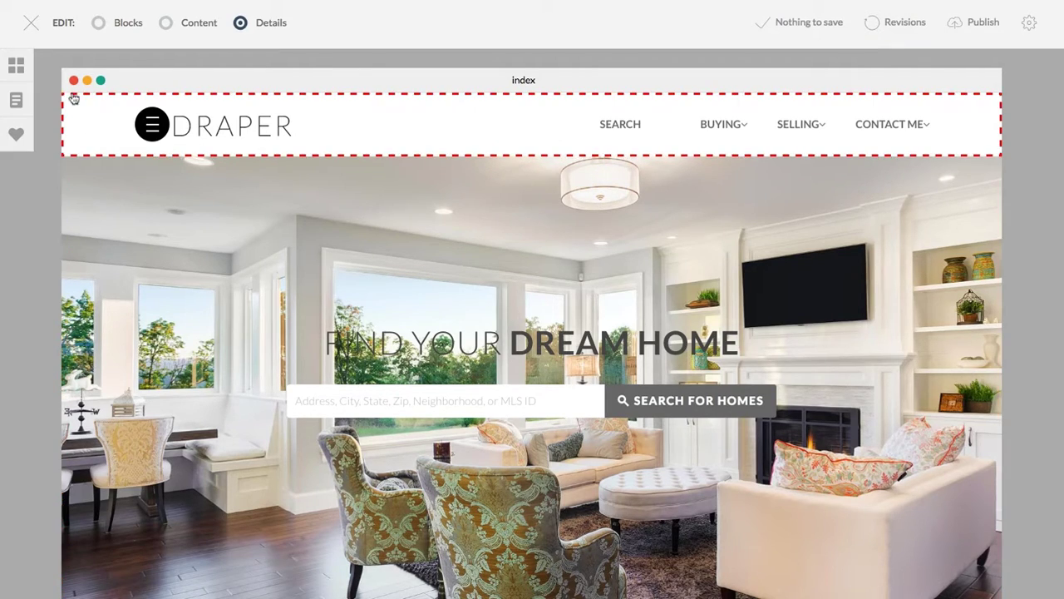
Open the Home Loans page and toggle its visibility setting.
click(17, 101)
click(16, 100)
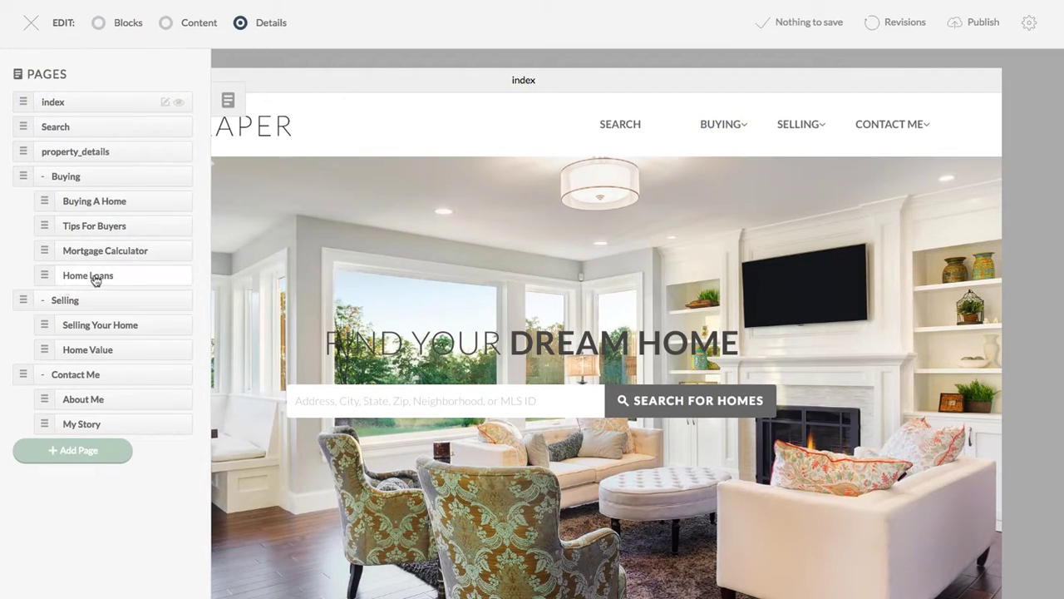
click(93, 279)
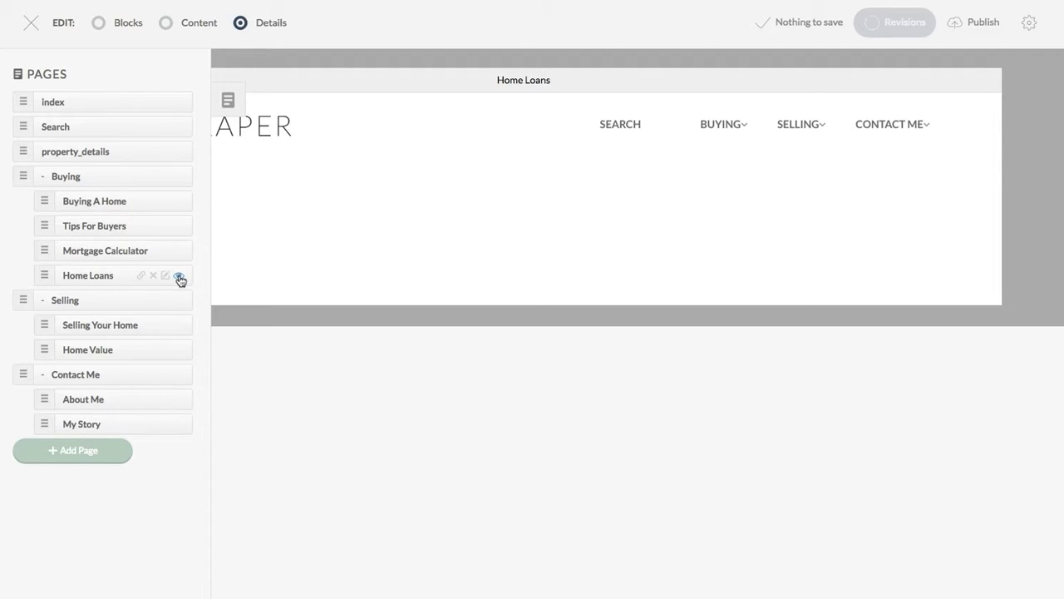
click(179, 277)
click(179, 277)
click(181, 277)
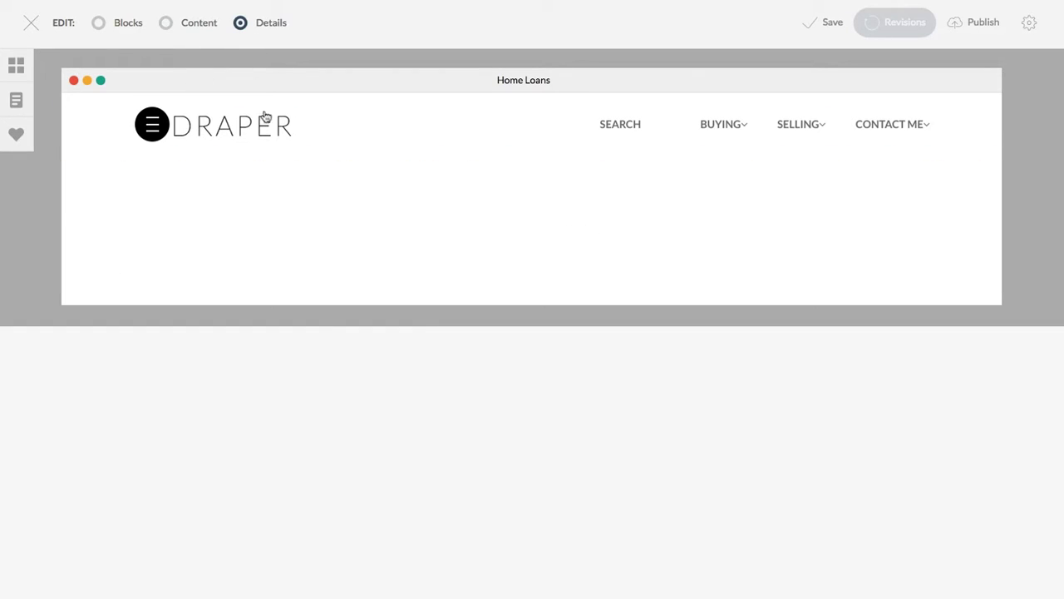
Add the Centered Title content block to the Home Loans page directly below the header.
click(26, 70)
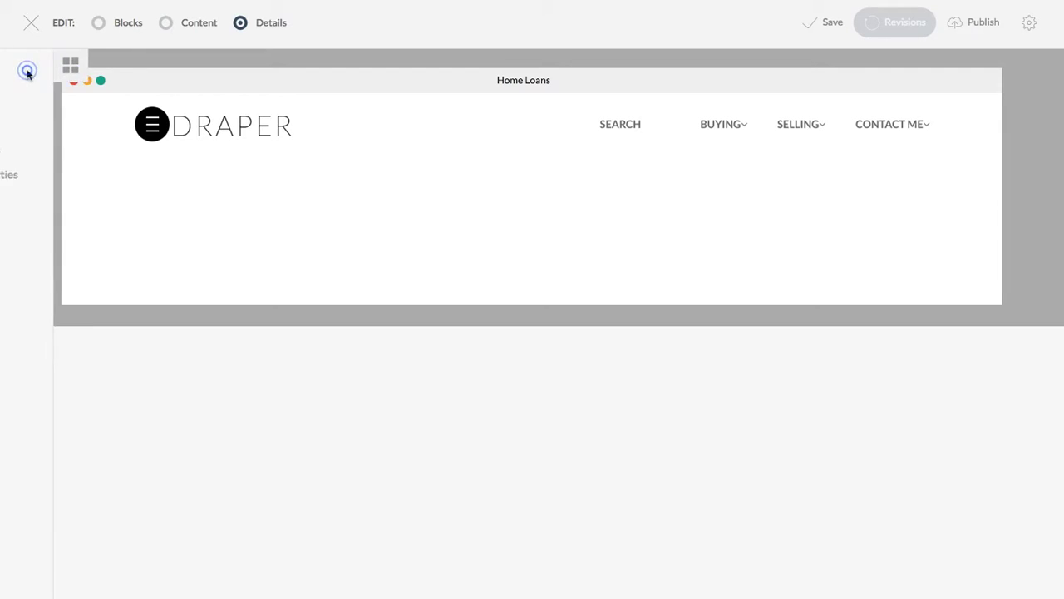
click(58, 224)
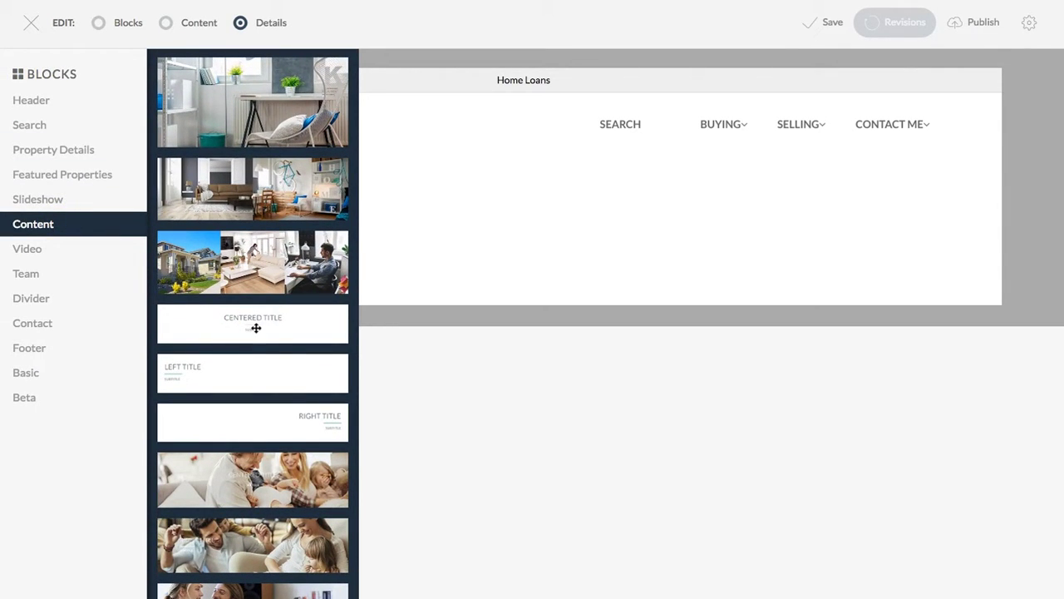
drag(256, 328, 626, 222)
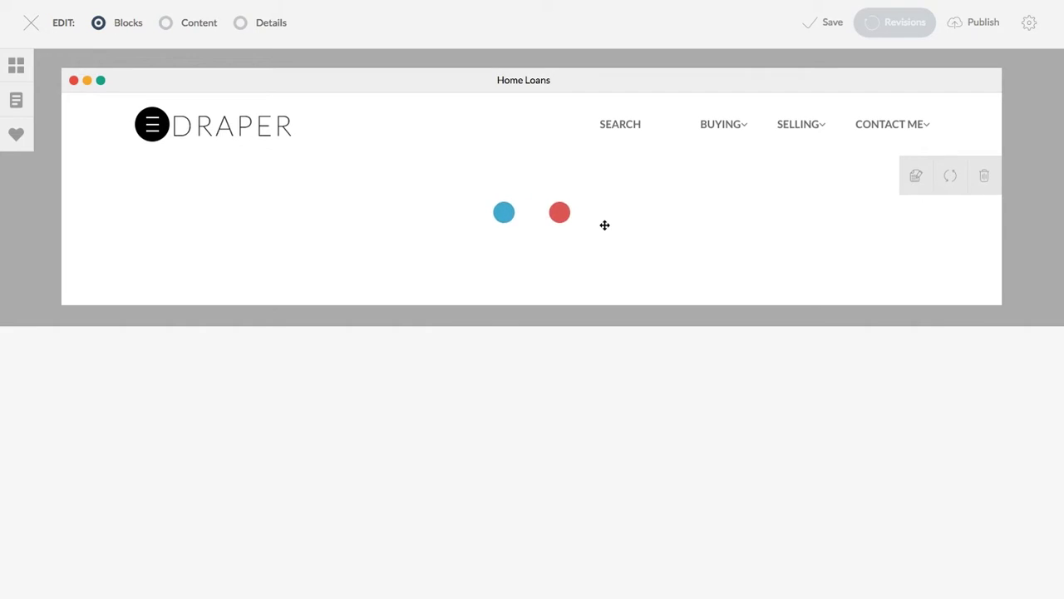
Add the video block with the "See what our buyers and sellers think of us" text below the centered title block.
click(15, 100)
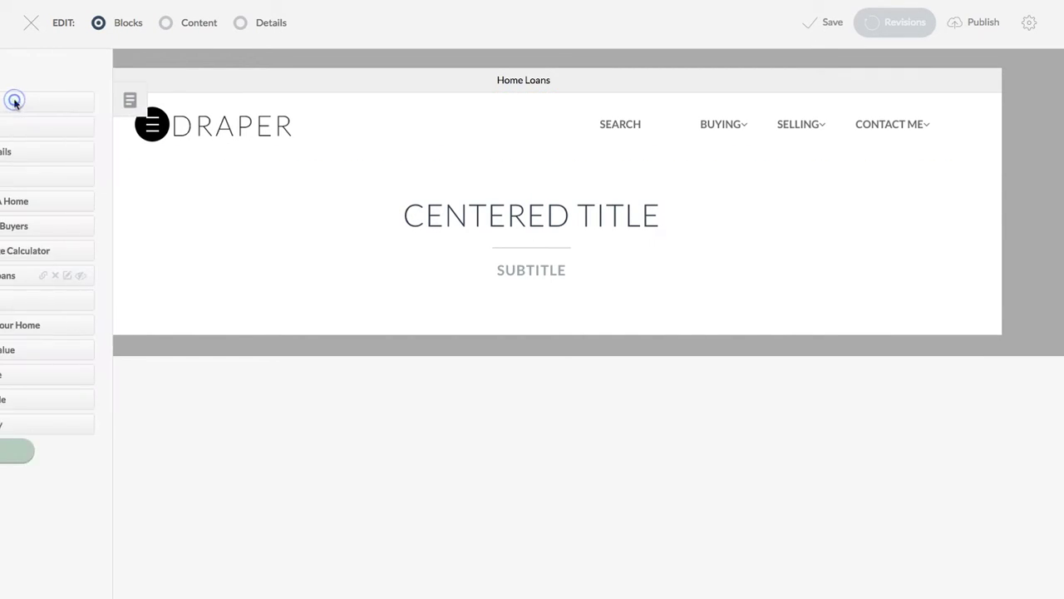
click(18, 68)
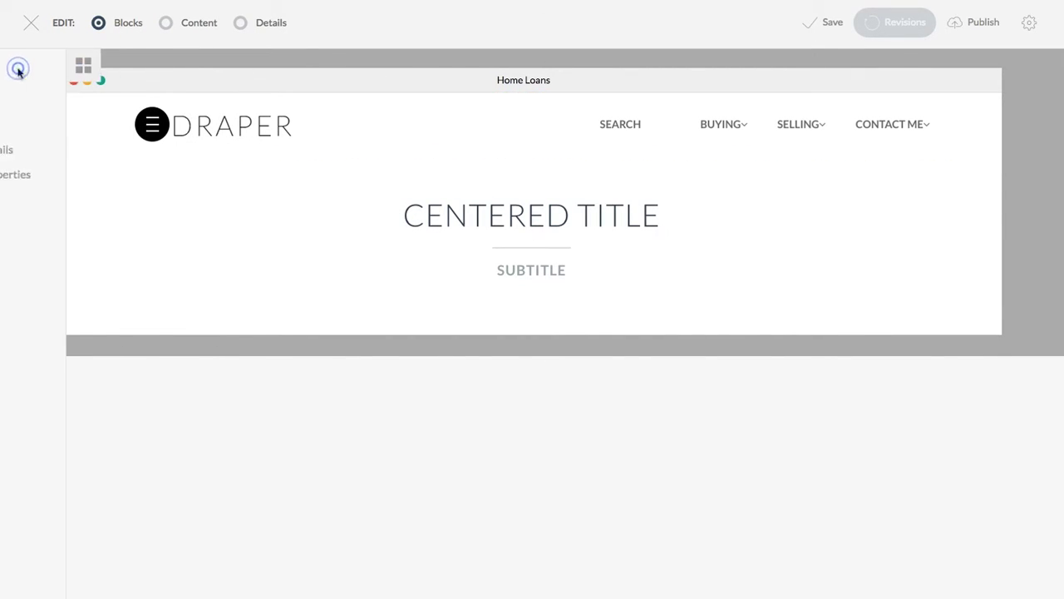
click(43, 252)
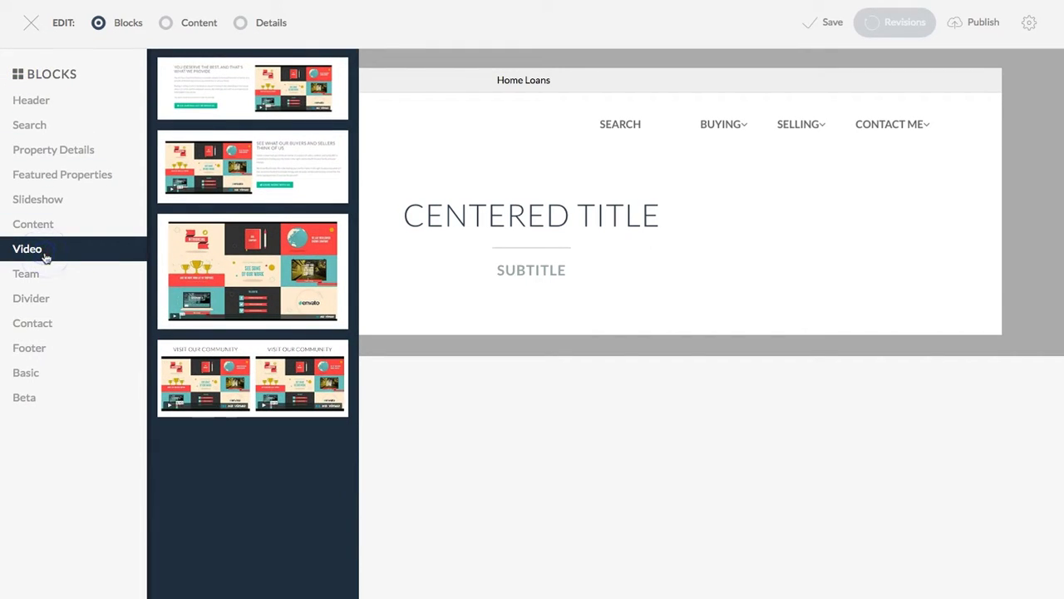
drag(229, 216, 492, 365)
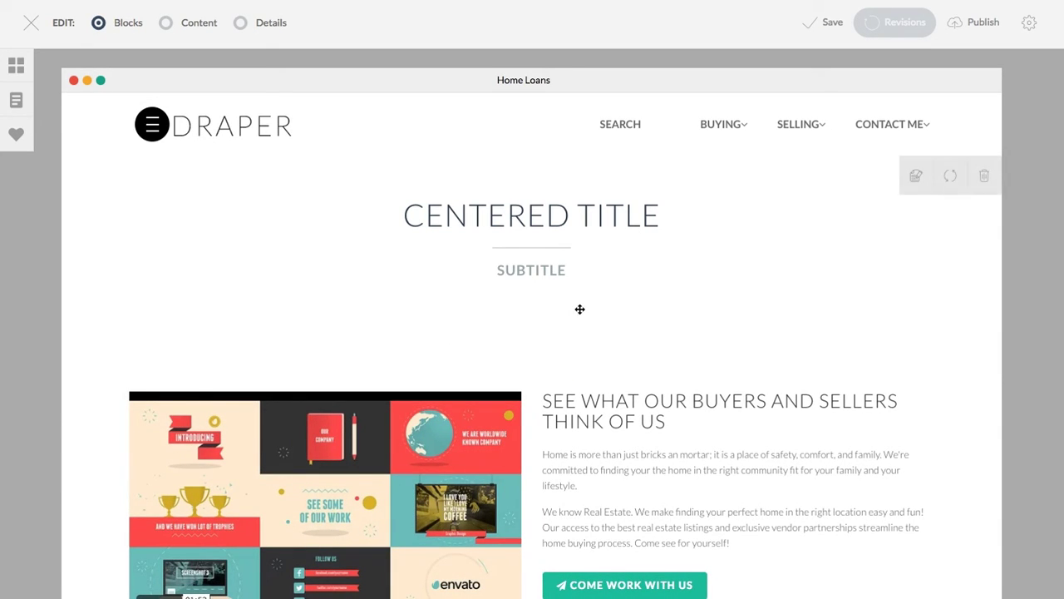
scroll(578, 308, down, 2)
scroll(578, 308, up, 3)
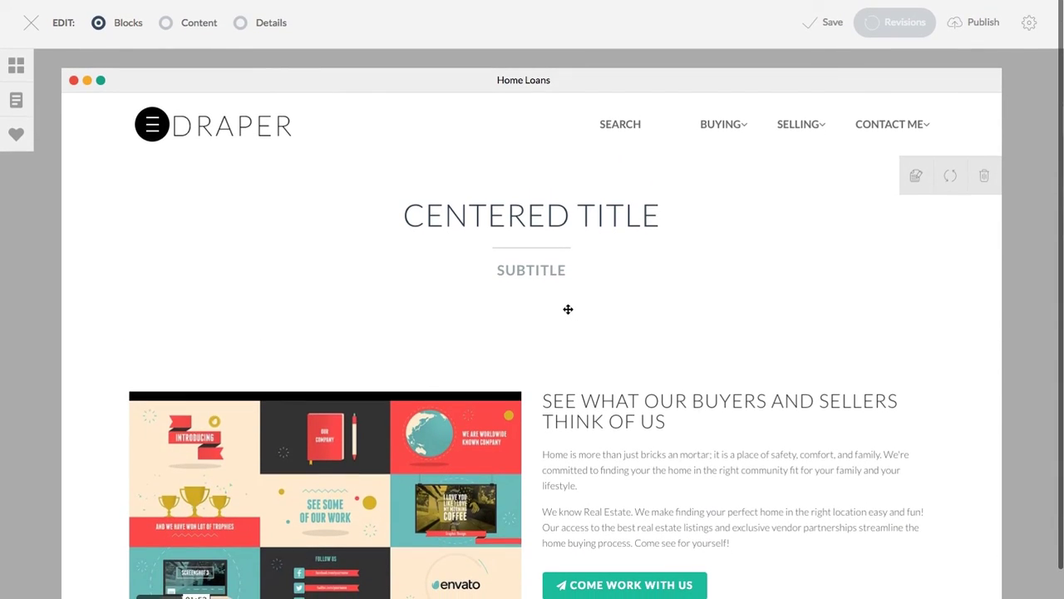